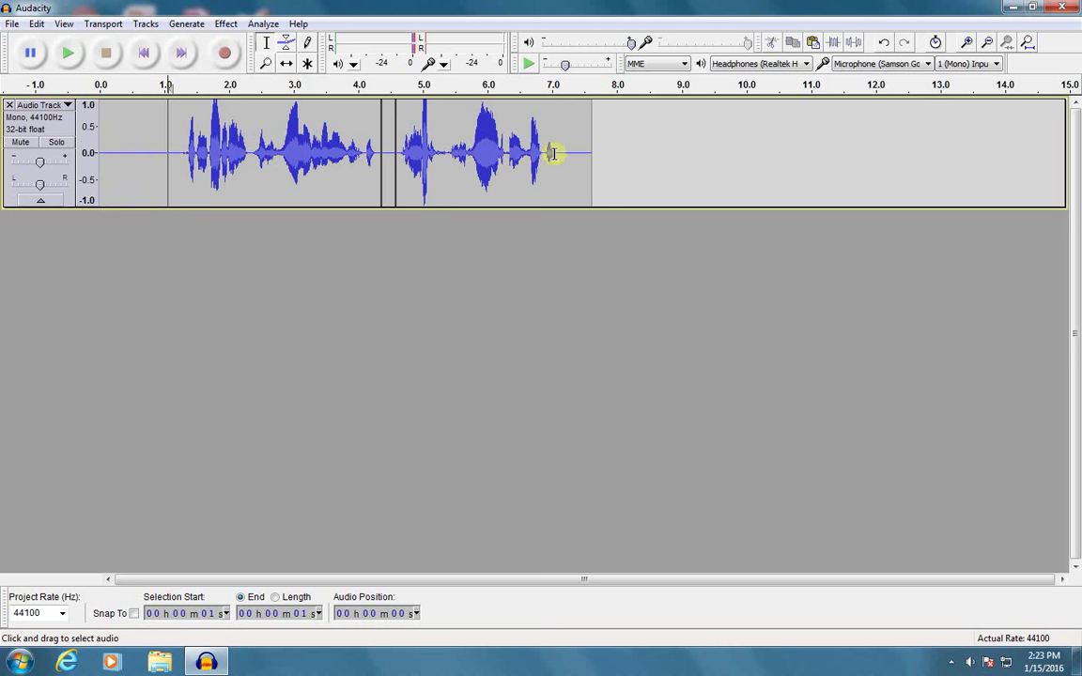
# Step: Play back the narration, then import Traffic_Jam-01 from the Willis folder on drive S:
pyautogui.click(69, 56)
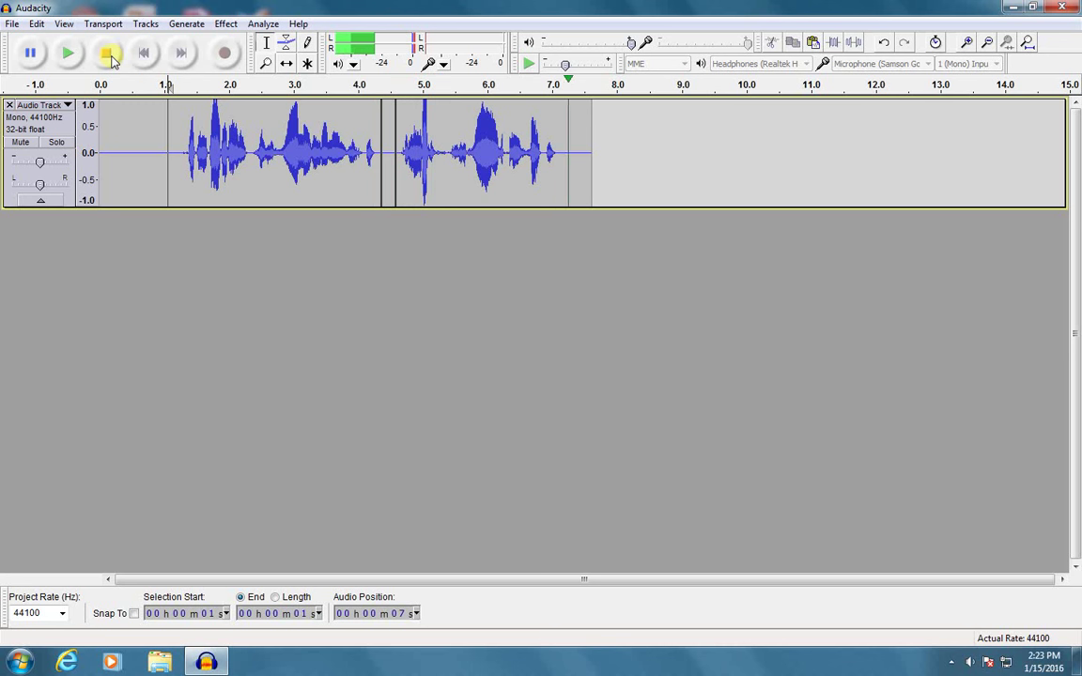
pyautogui.click(107, 55)
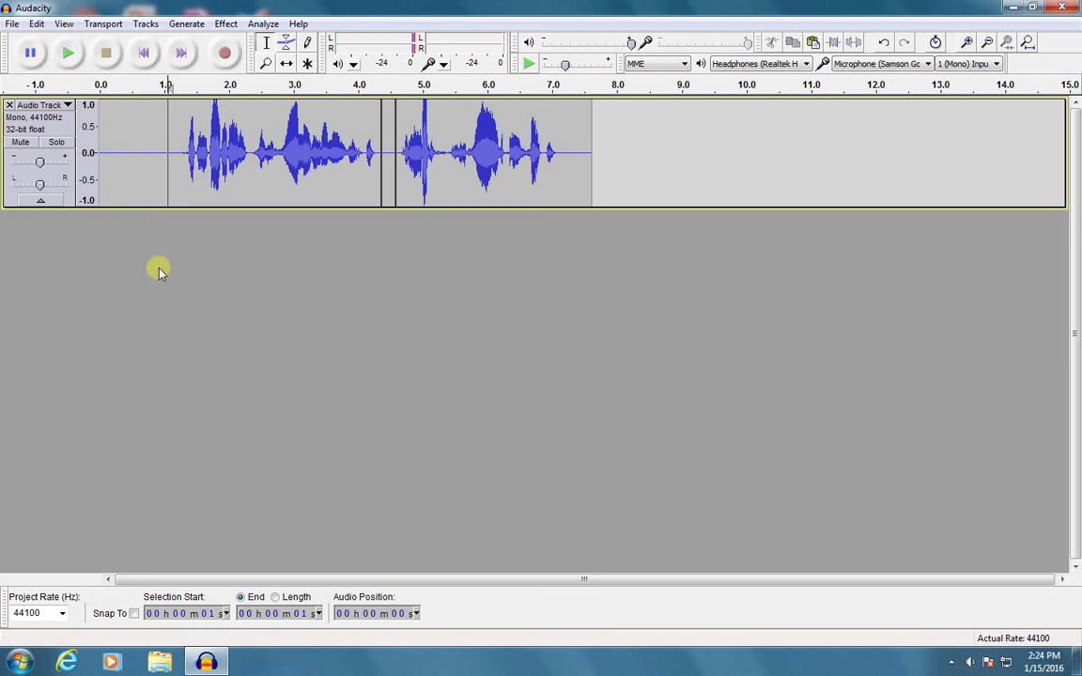
pyautogui.click(12, 24)
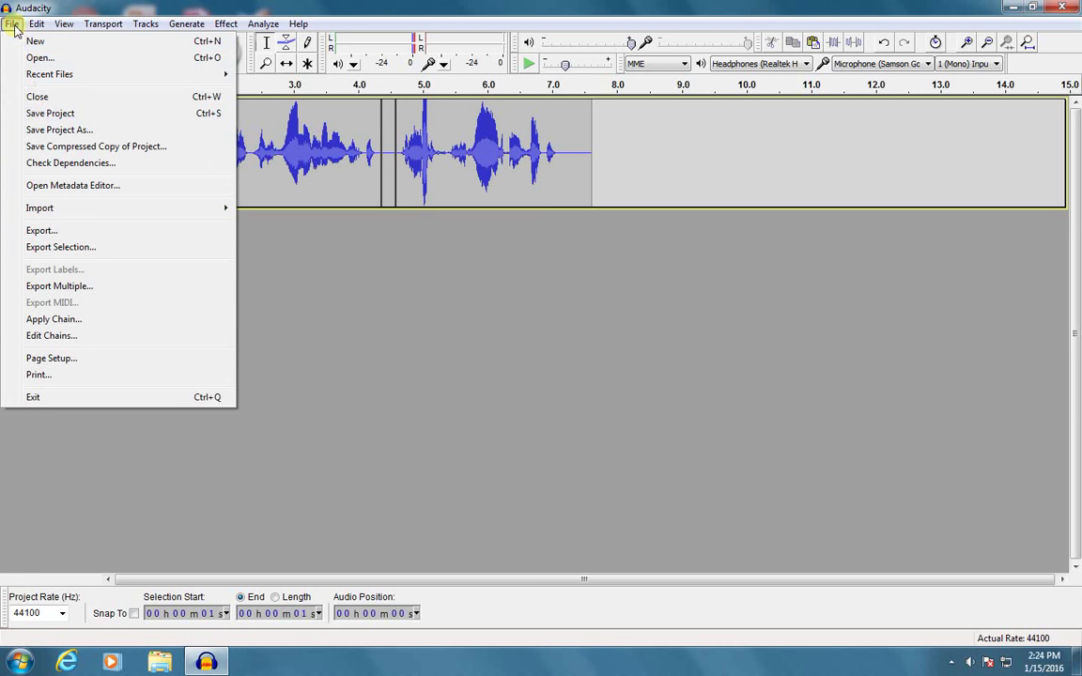
pyautogui.moveTo(44, 214)
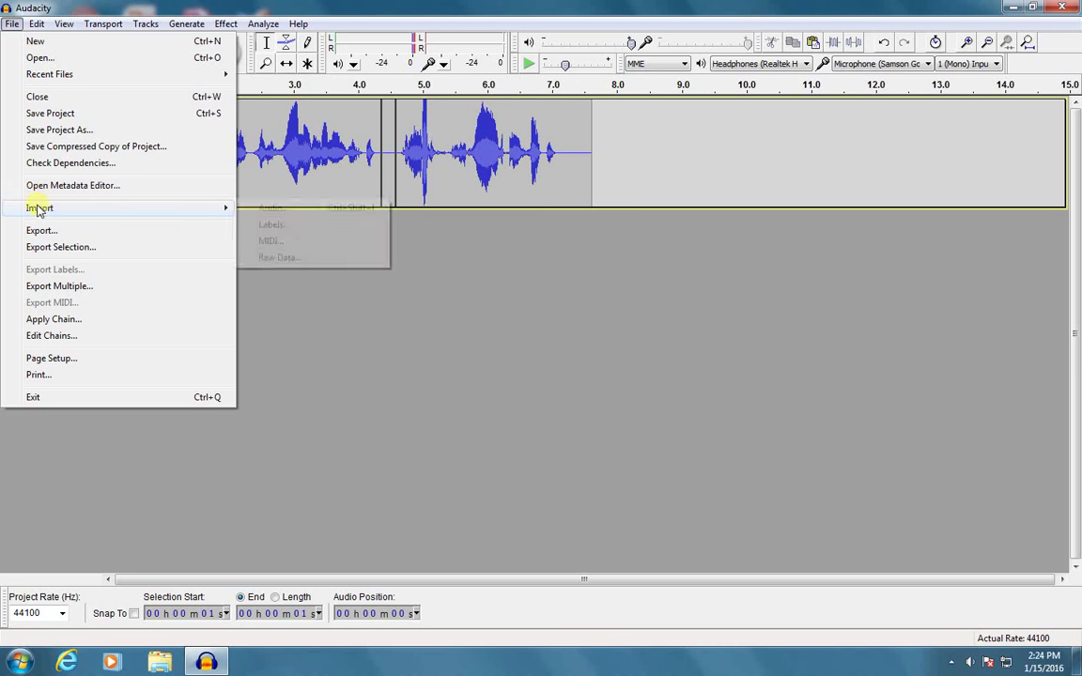
pyautogui.click(273, 209)
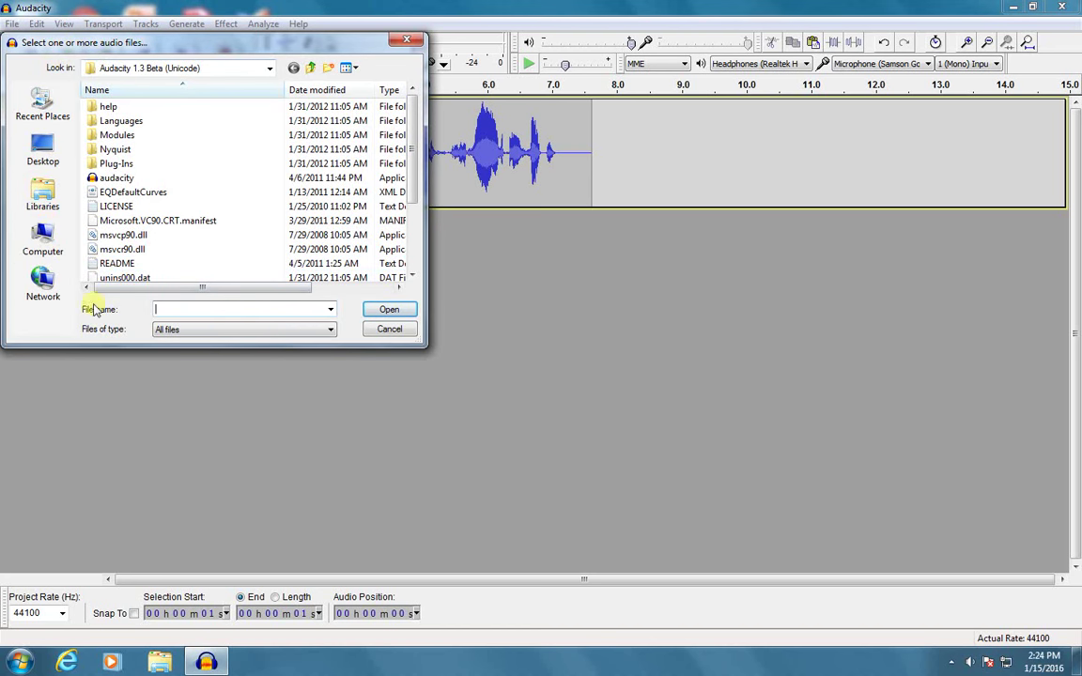
pyautogui.click(42, 243)
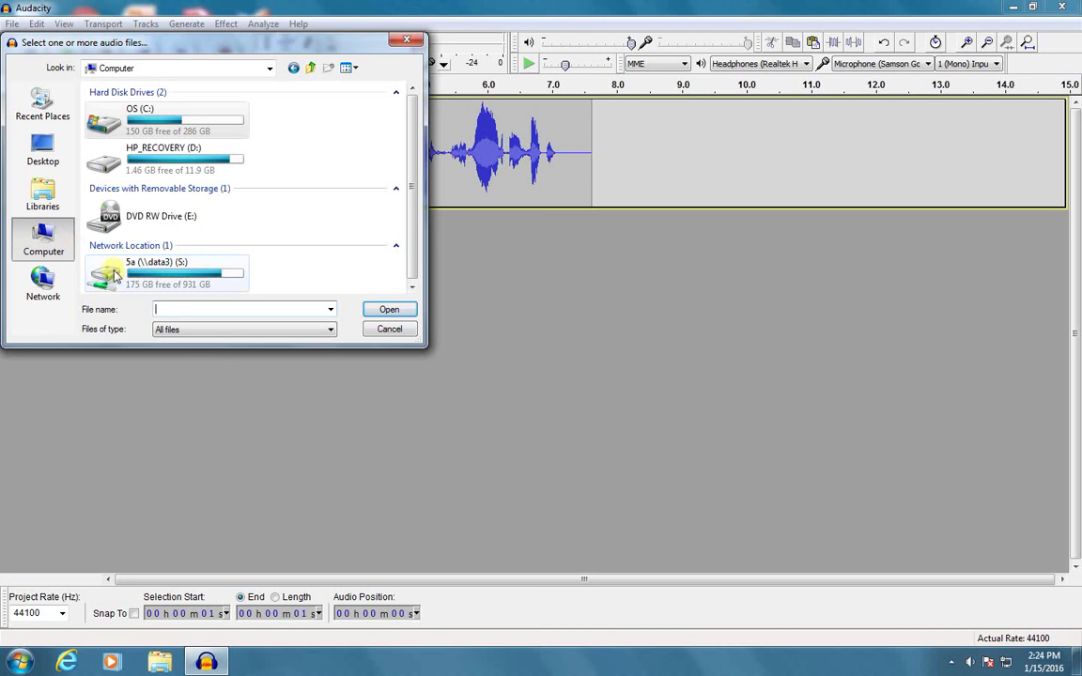
pyautogui.doubleClick(113, 274)
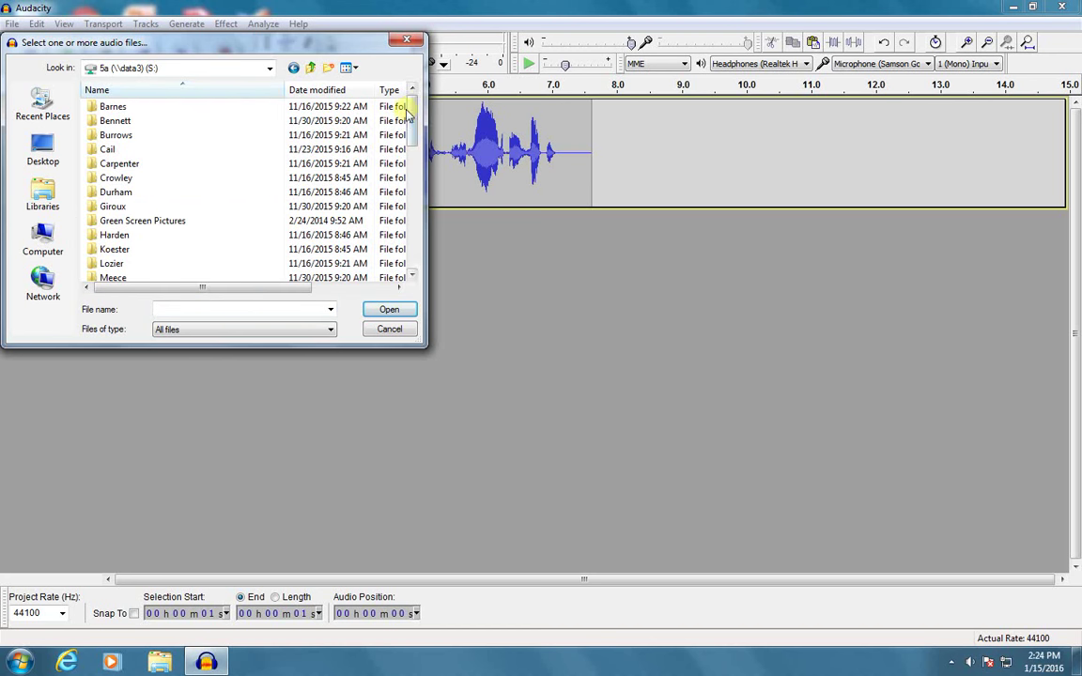
pyautogui.moveTo(411, 113); pyautogui.dragTo(413, 199)
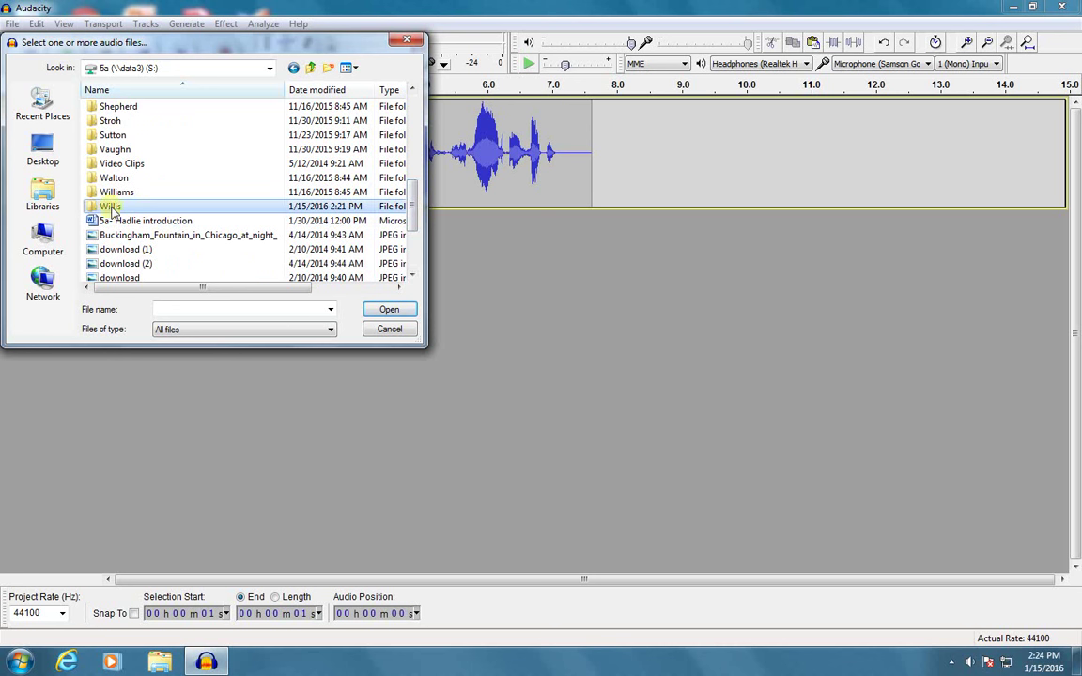
pyautogui.doubleClick(159, 207)
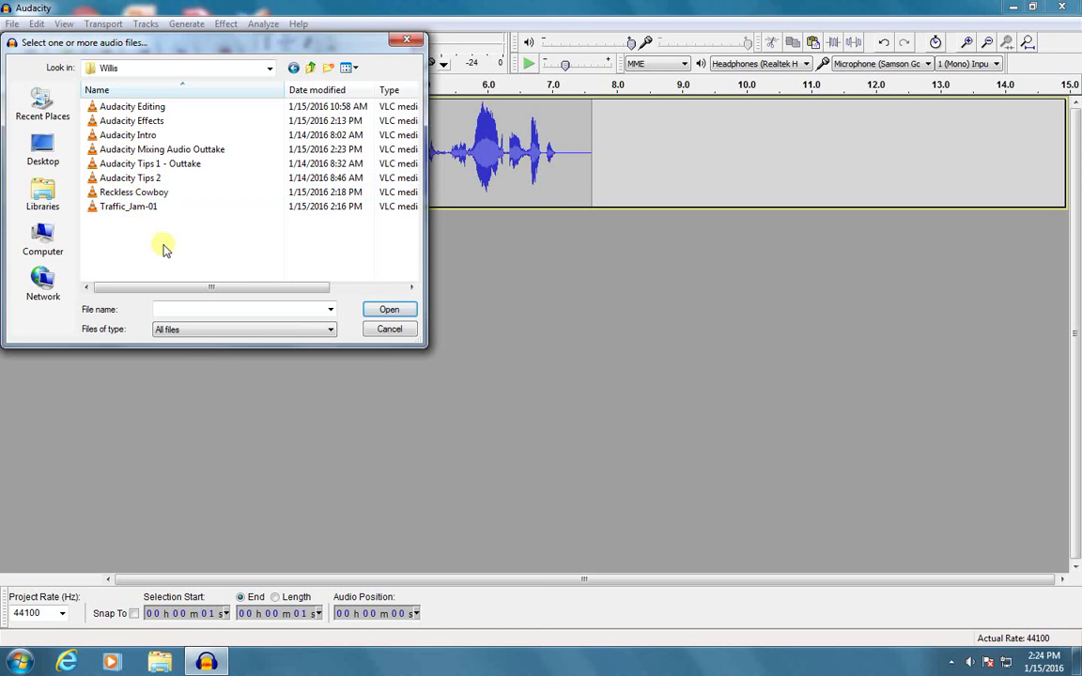
pyautogui.click(142, 209)
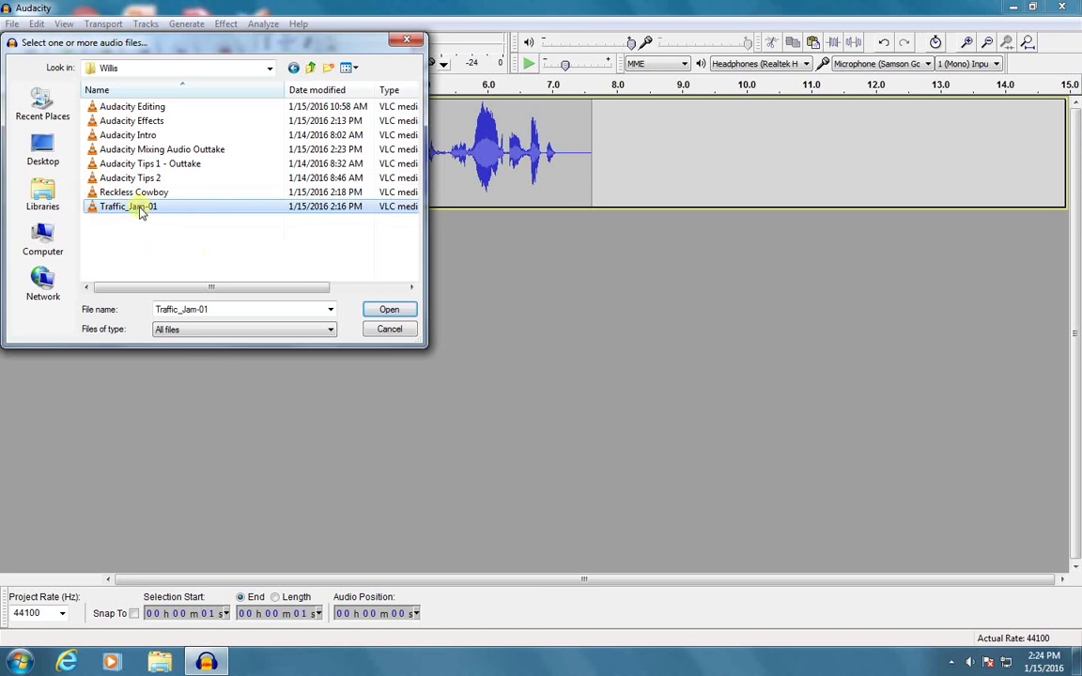
pyautogui.click(389, 311)
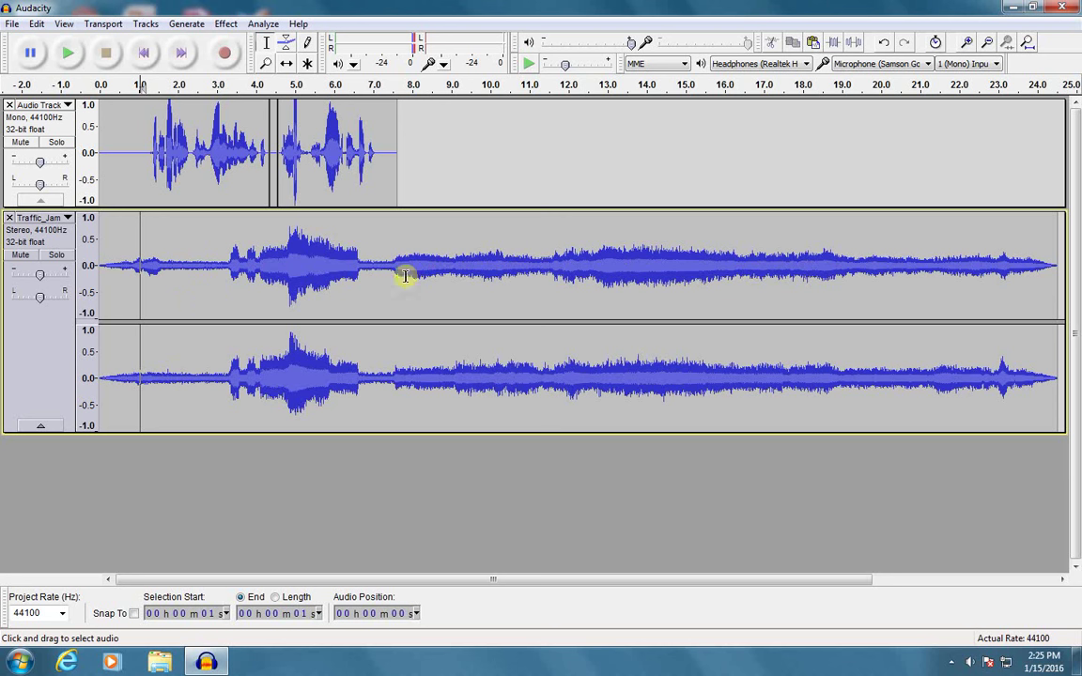
pyautogui.click(108, 166)
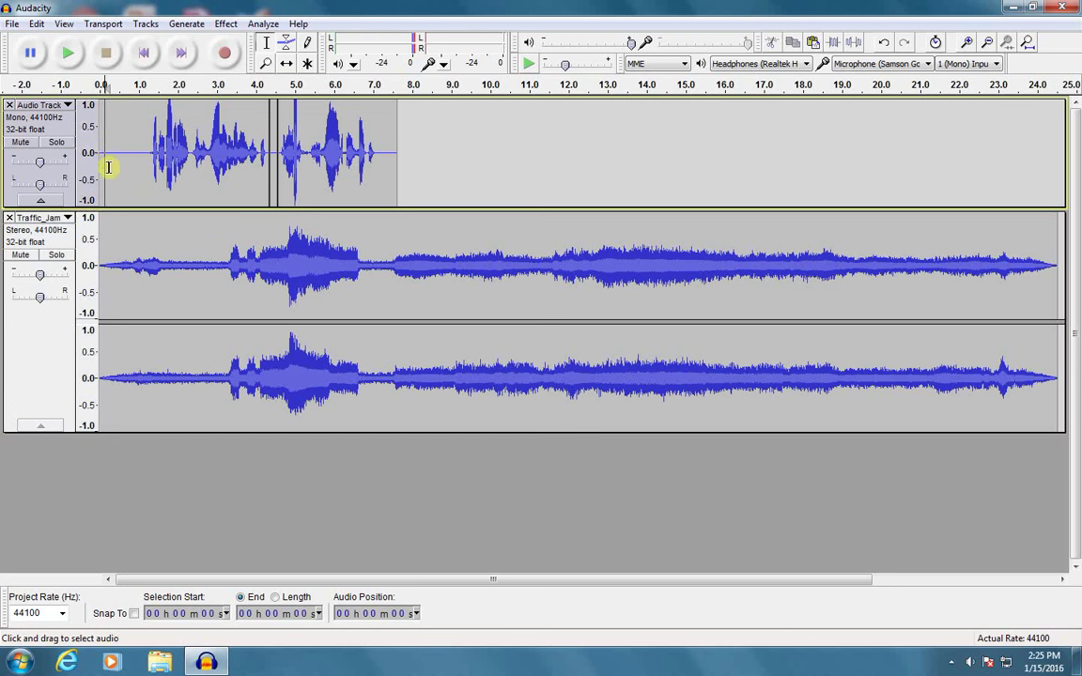
pyautogui.click(68, 55)
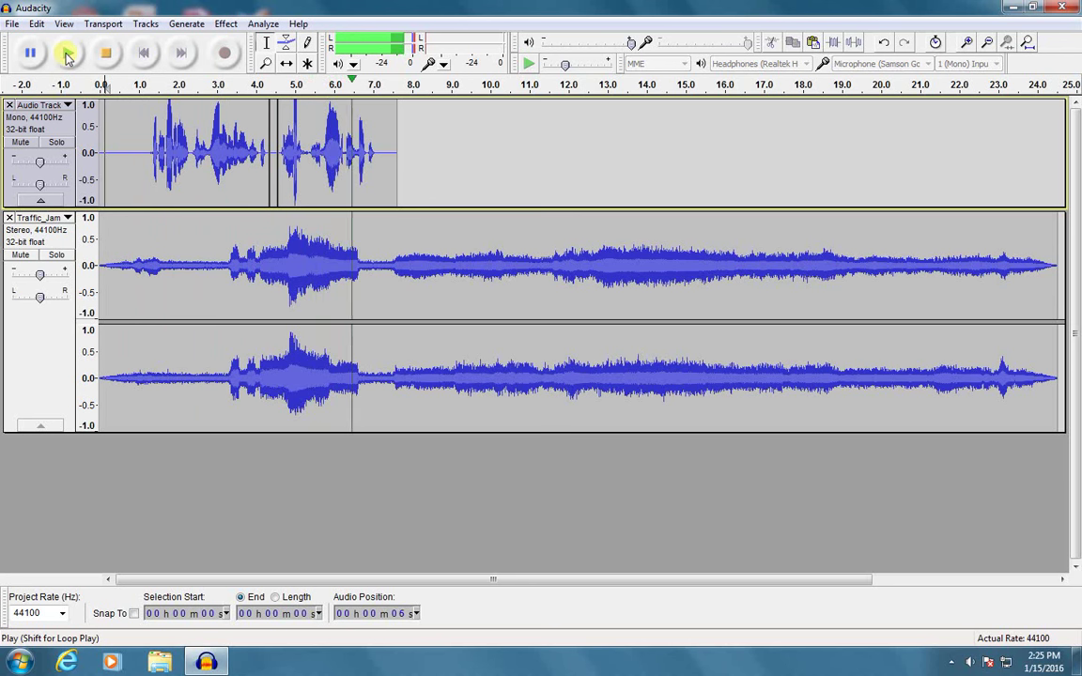
pyautogui.click(106, 54)
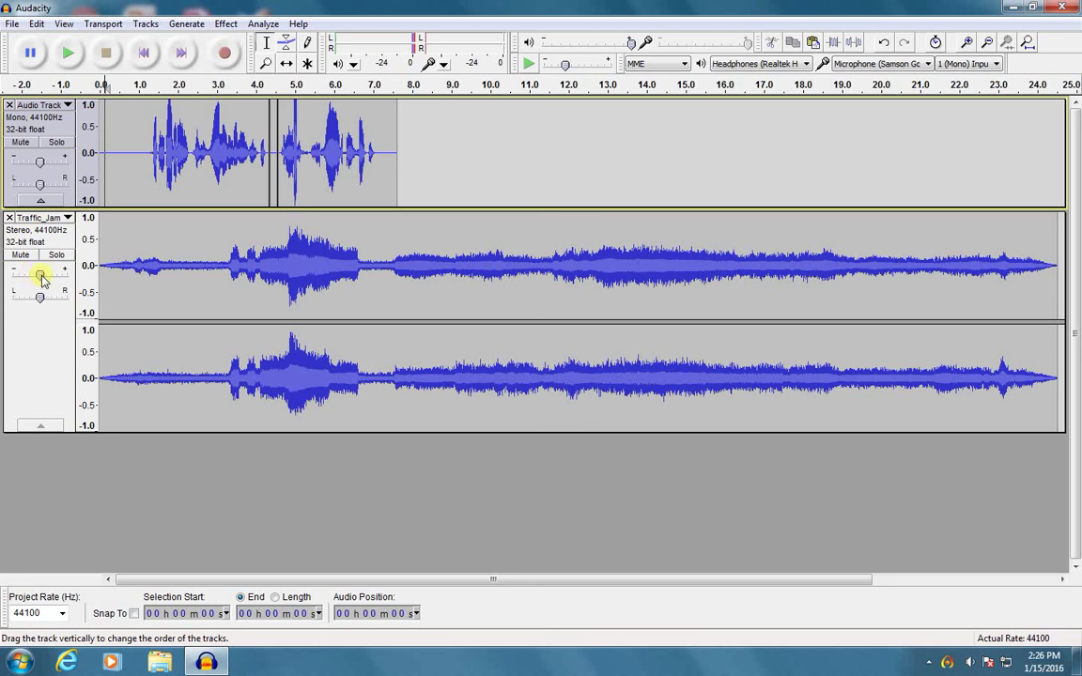
# Step: Lower the Traffic_Jam track's gain below 0 dB and play the mix to check it
pyautogui.moveTo(42, 279)
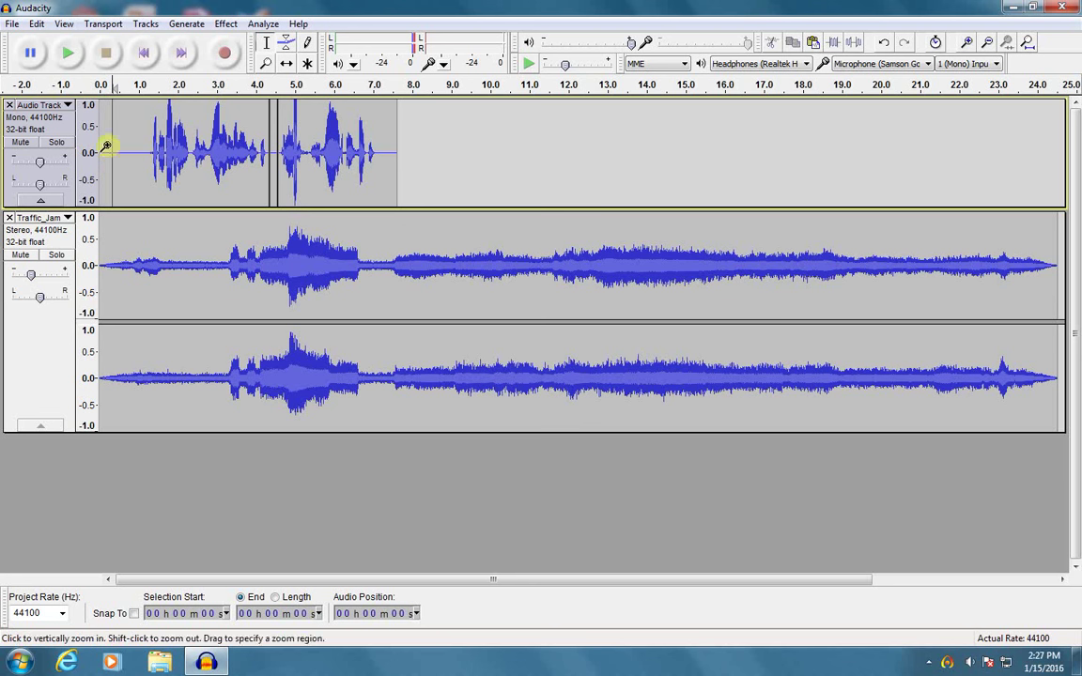
pyautogui.click(67, 53)
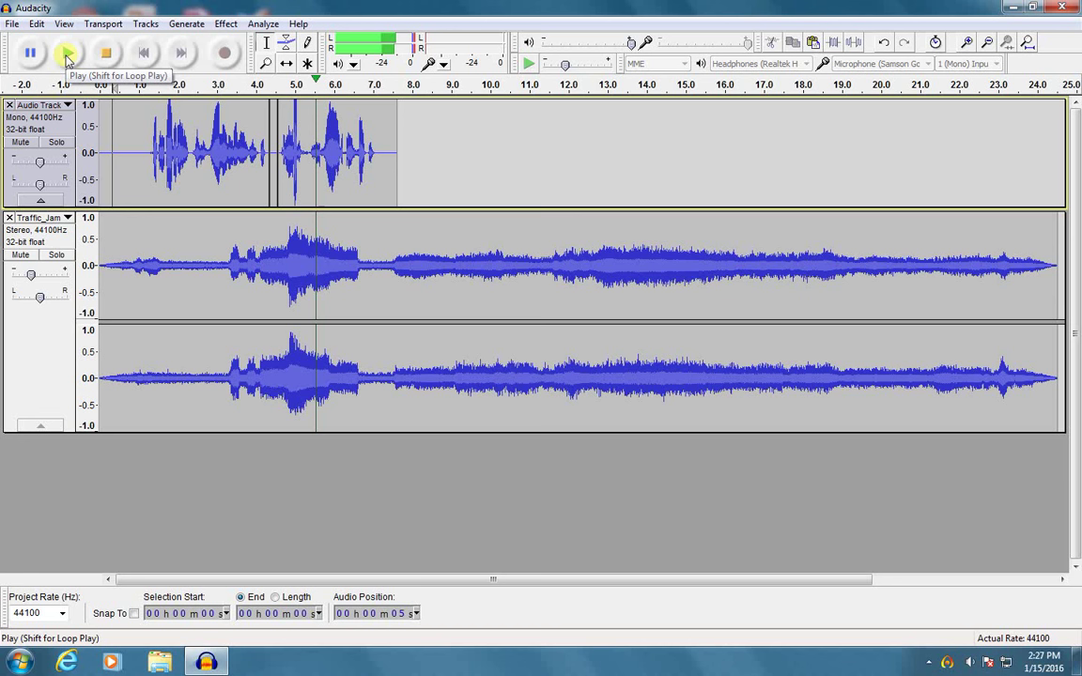
pyautogui.click(107, 54)
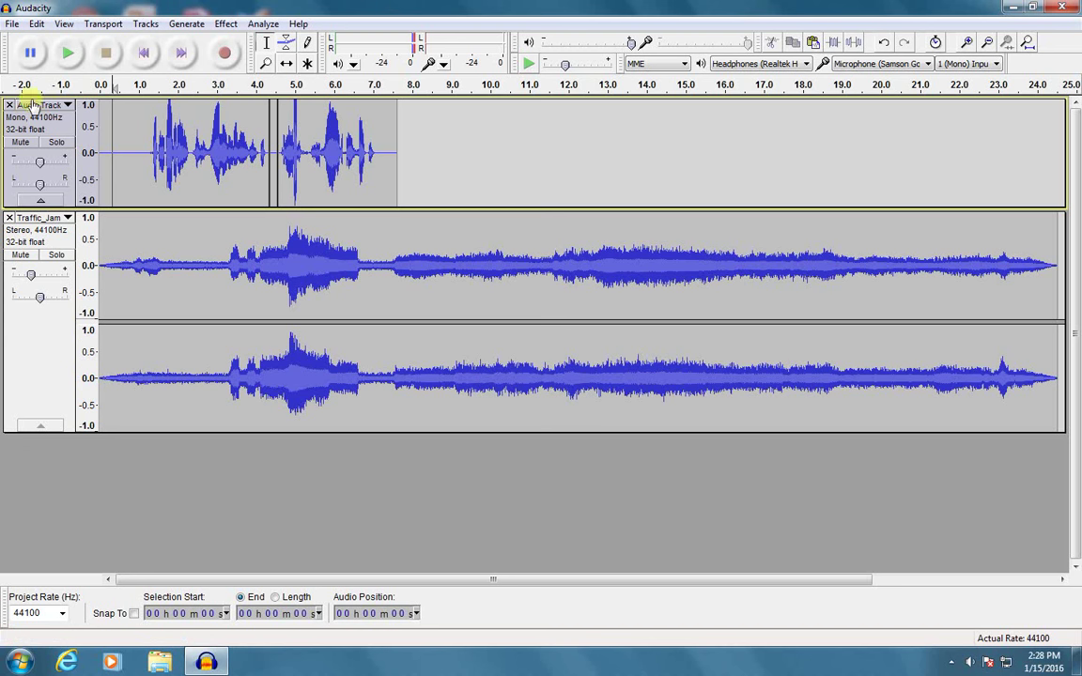
# Step: Import Reckless Cowboy from the Willis folder as a third stereo track
pyautogui.click(13, 24)
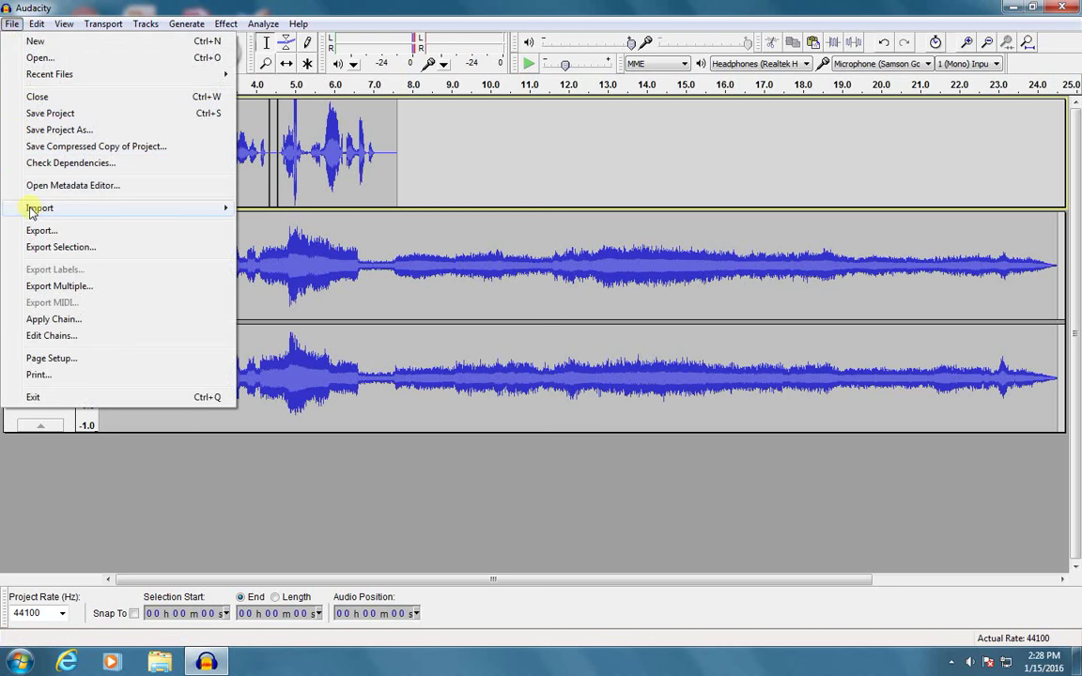
pyautogui.moveTo(38, 211)
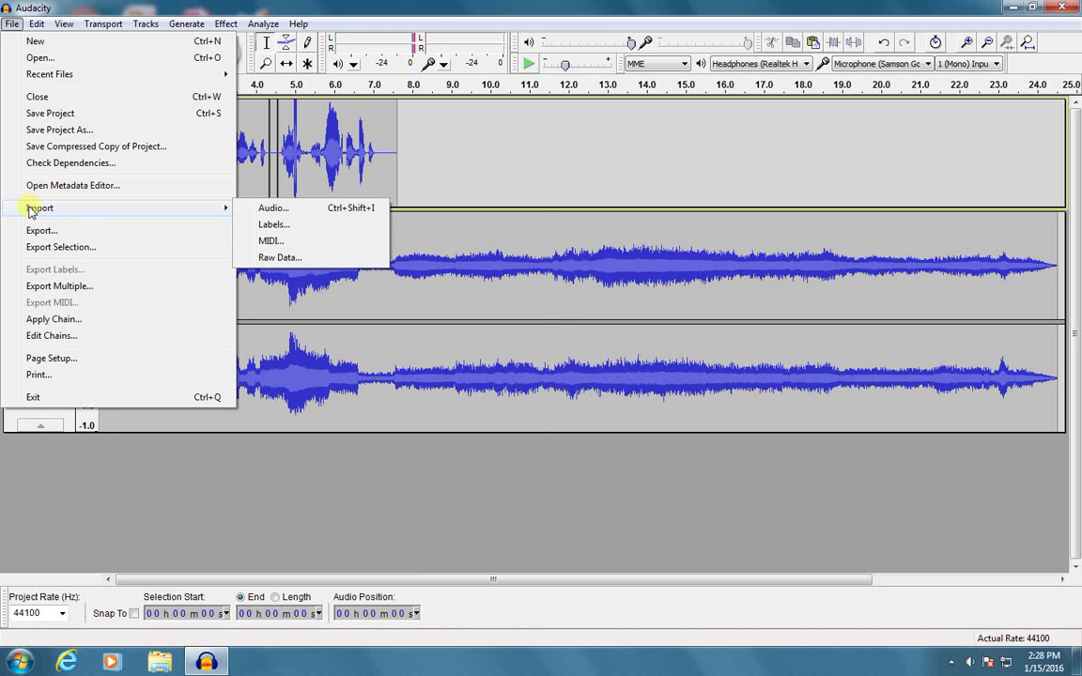
pyautogui.click(267, 208)
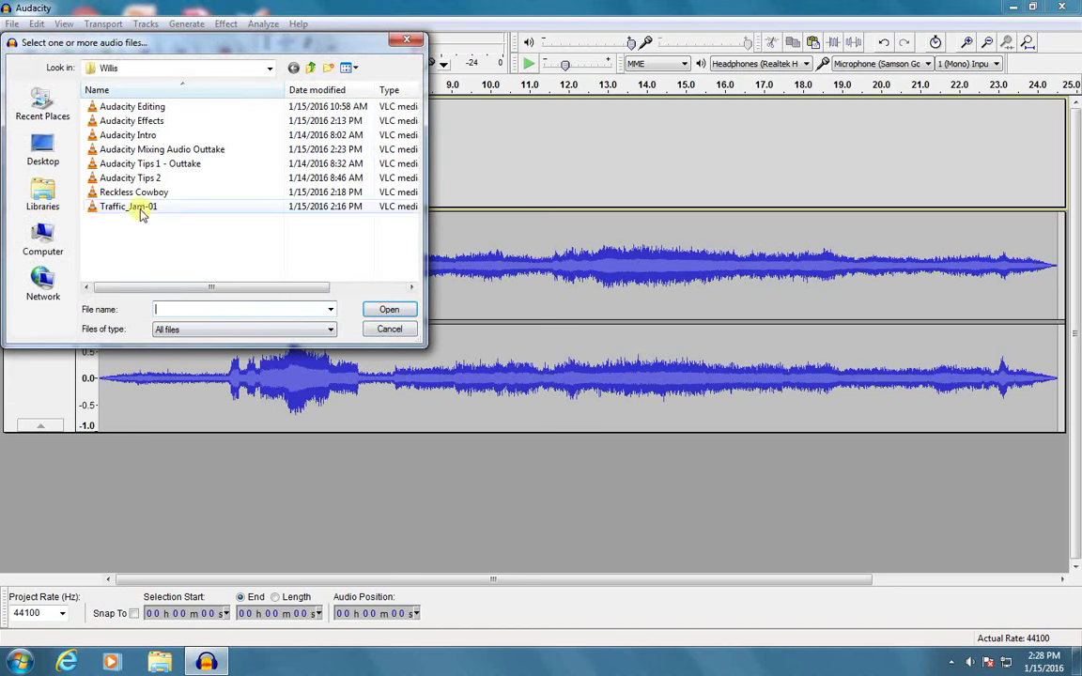
pyautogui.click(122, 192)
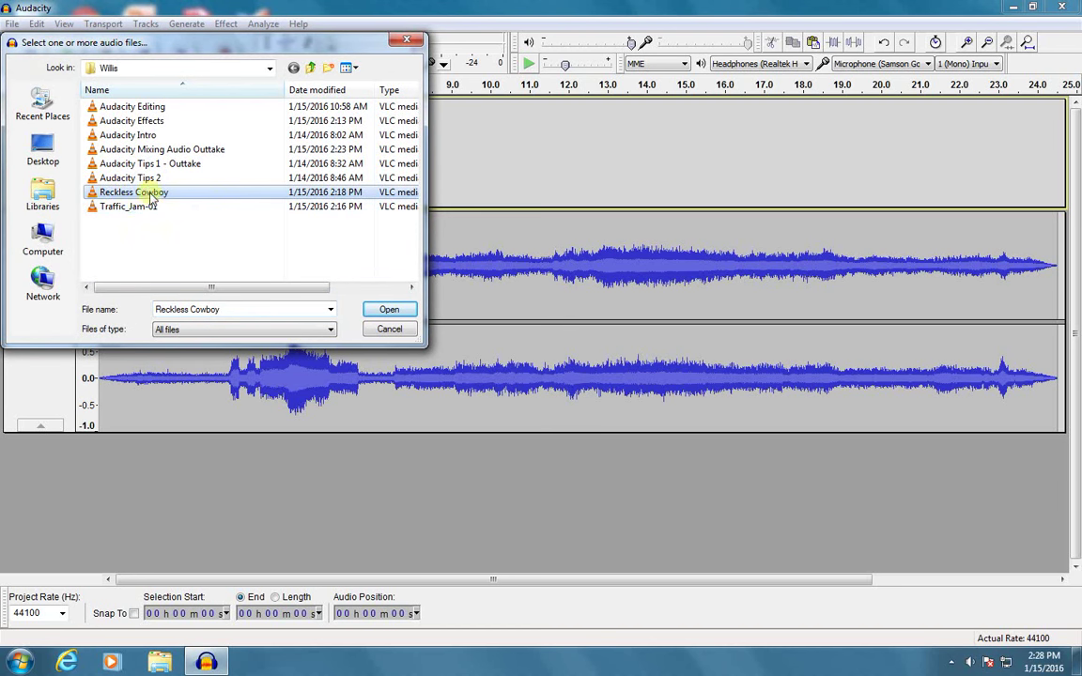
pyautogui.click(390, 311)
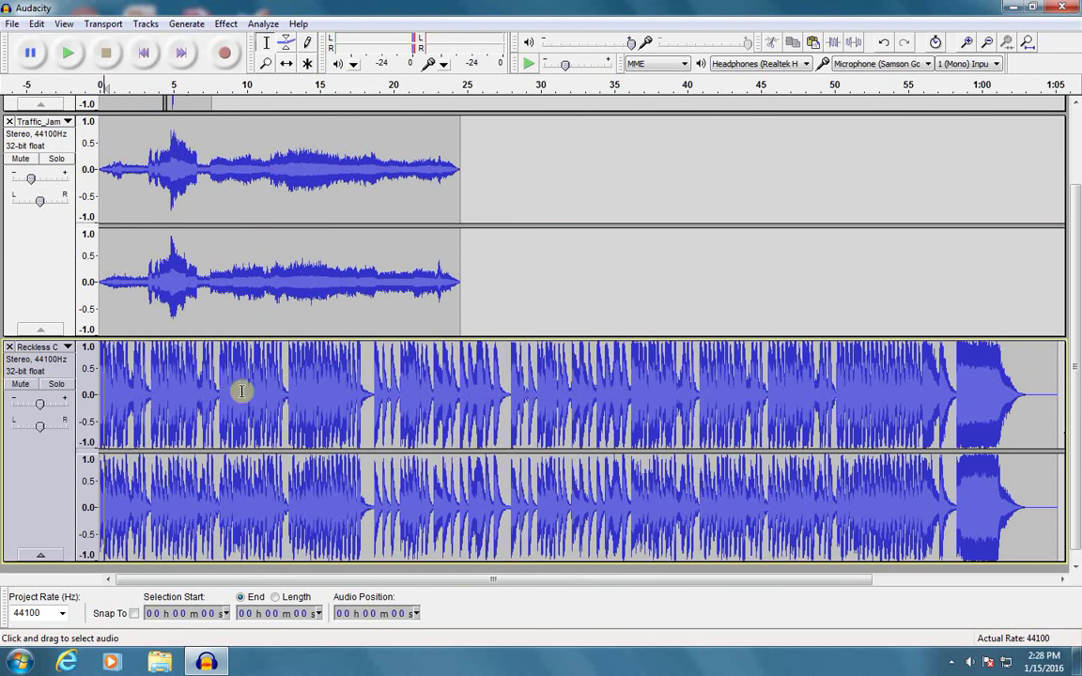
pyautogui.moveTo(1074, 332); pyautogui.dragTo(1075, 253)
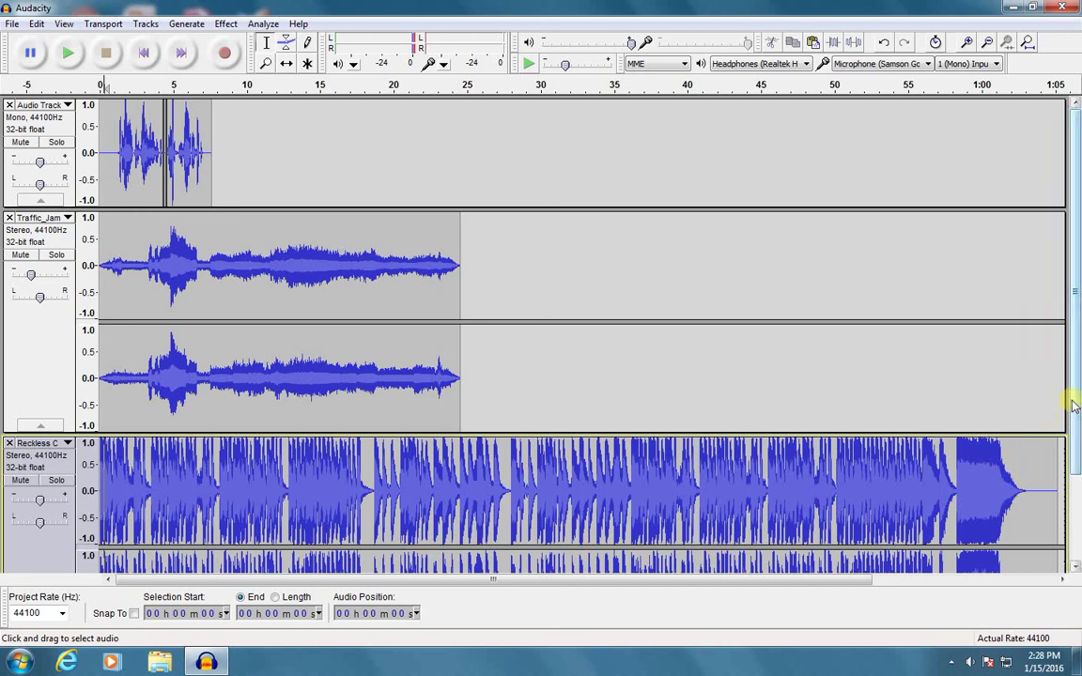
pyautogui.moveTo(1074, 402); pyautogui.dragTo(1078, 376)
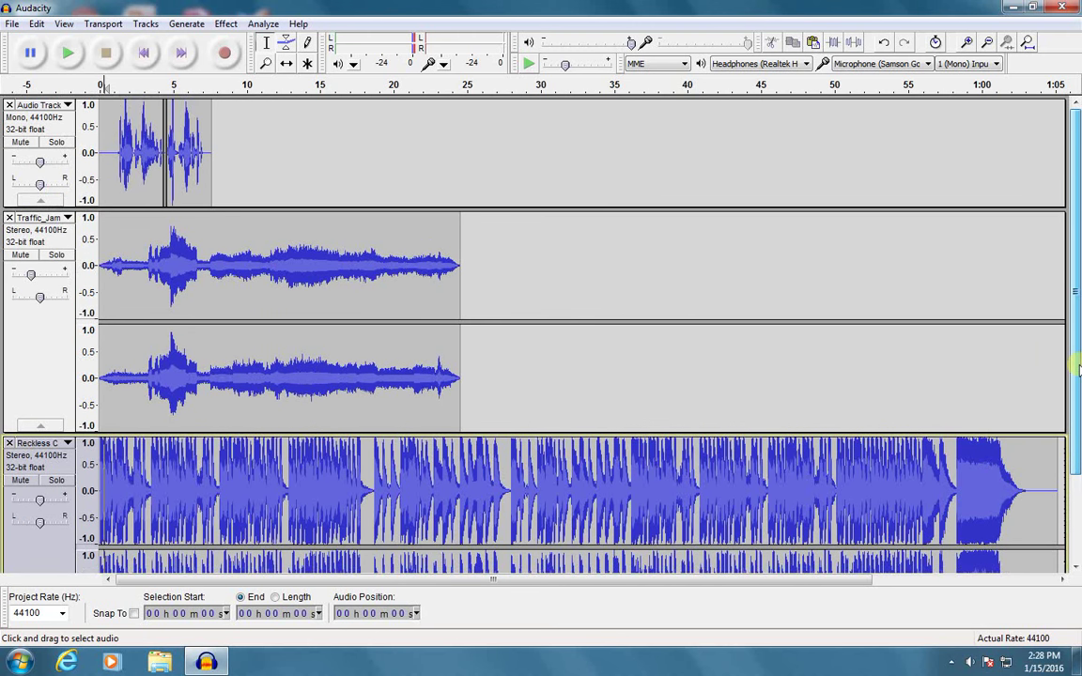
pyautogui.click(100, 152)
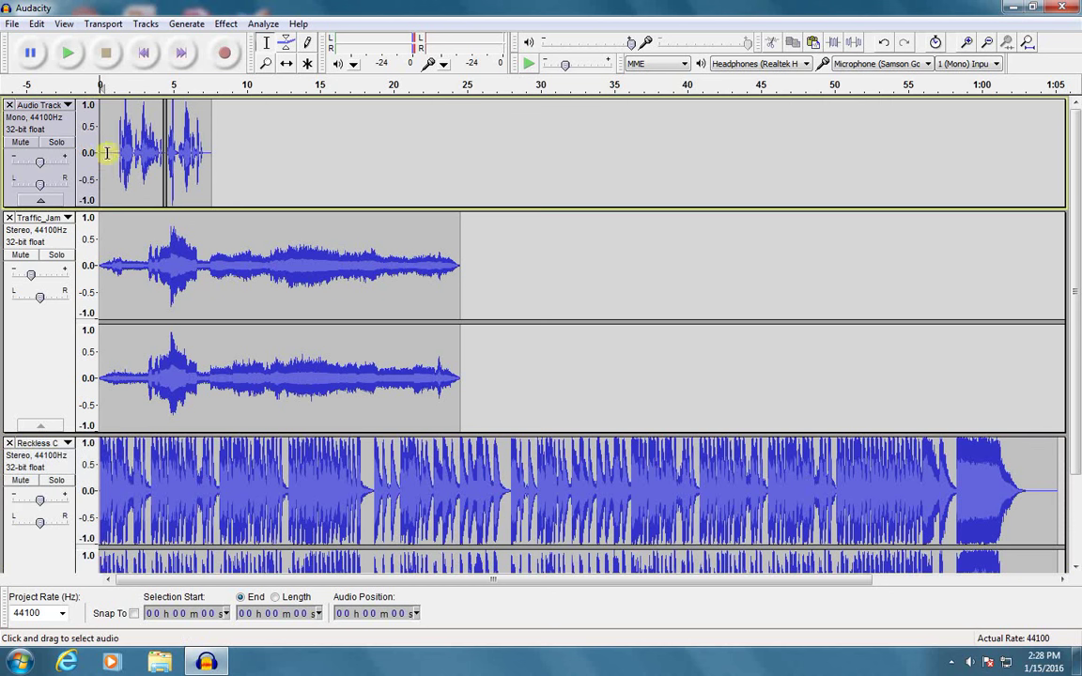
pyautogui.click(69, 55)
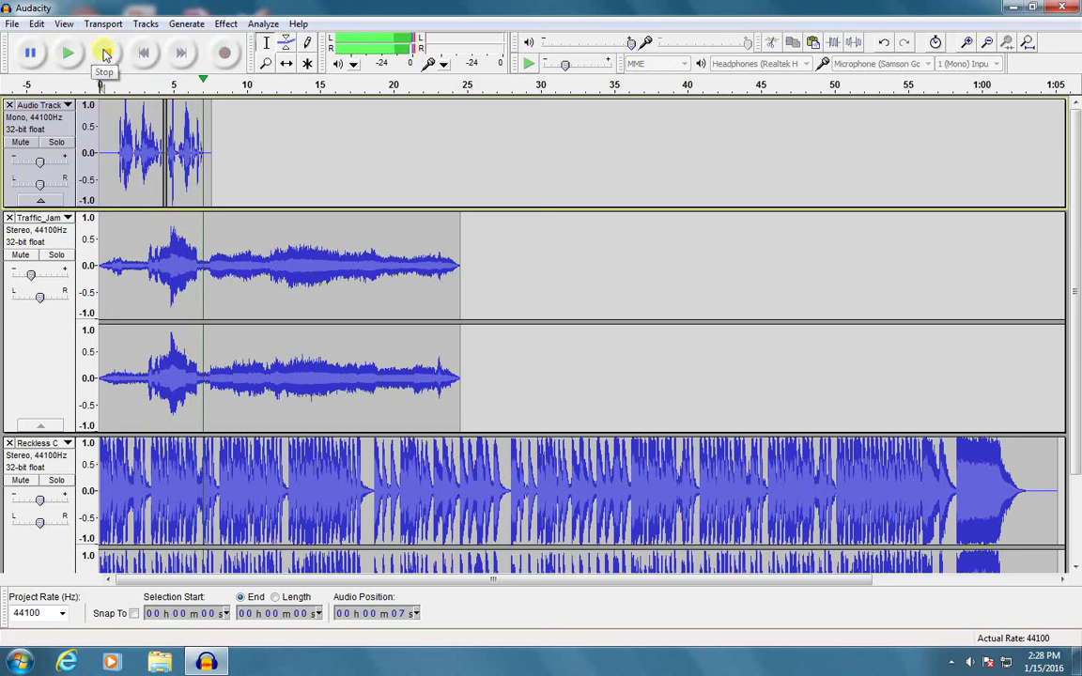
pyautogui.click(105, 53)
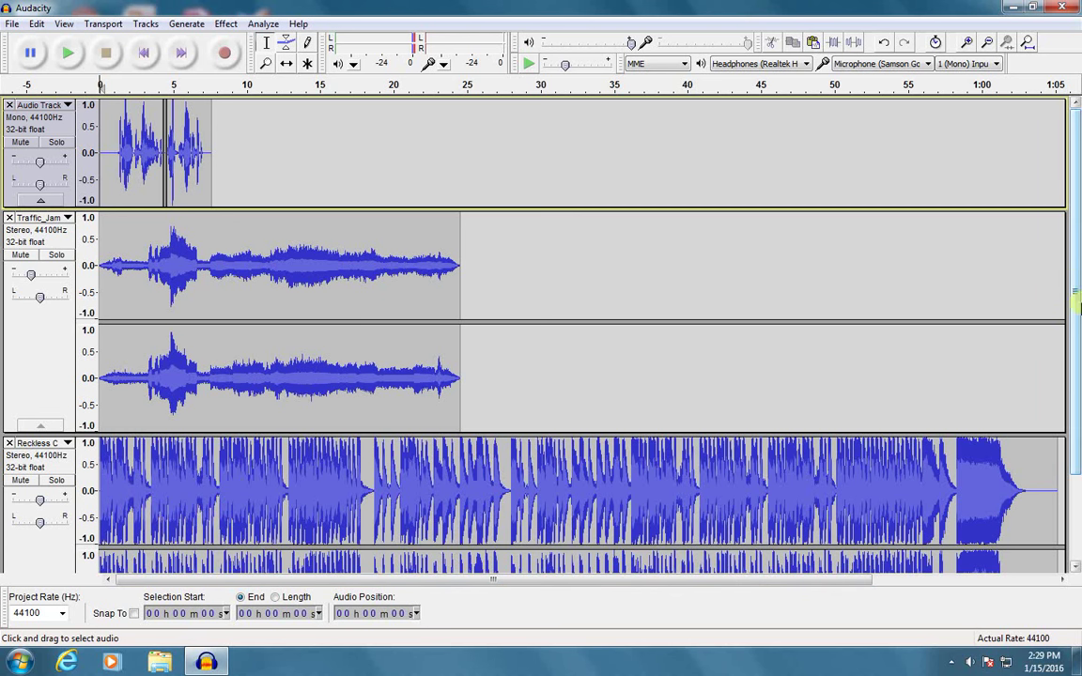
# Step: Set the Reckless Cowboy track's gain slider to -20 dB
pyautogui.scroll(-2, 1076, 282)
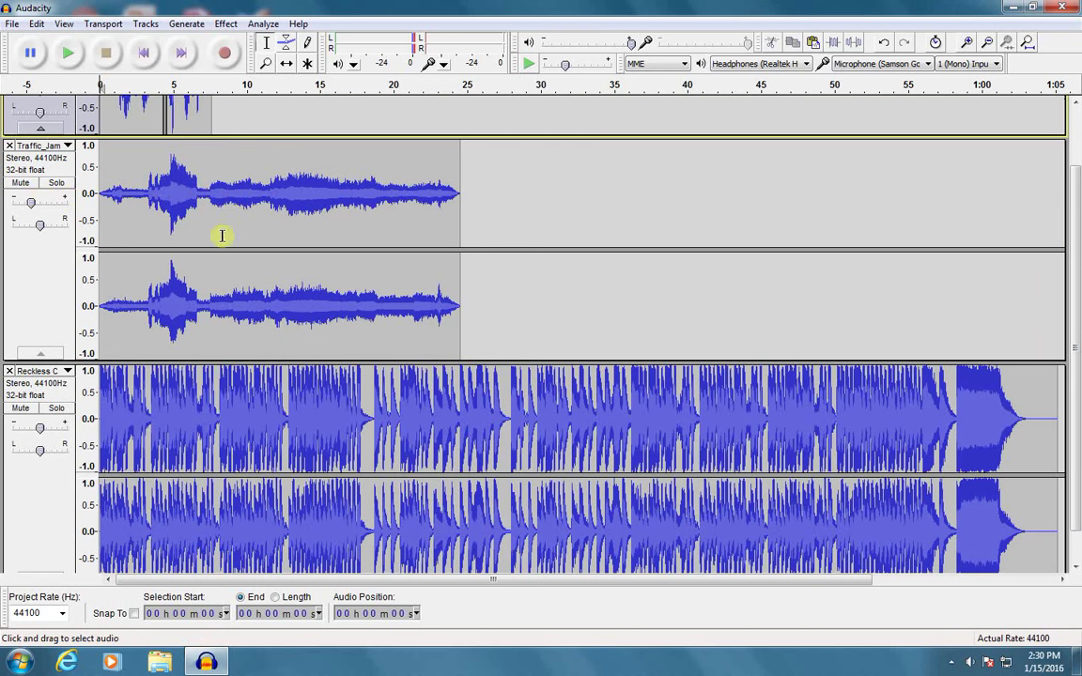
pyautogui.moveTo(40, 432)
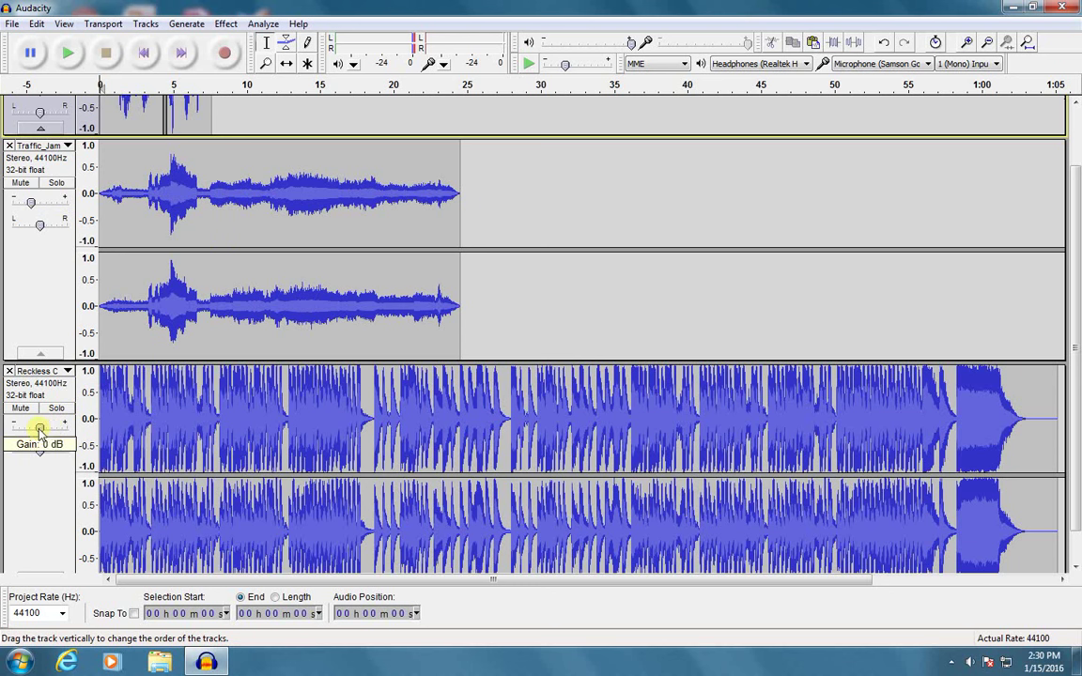
pyautogui.moveTo(25, 429); pyautogui.dragTo(25, 432)
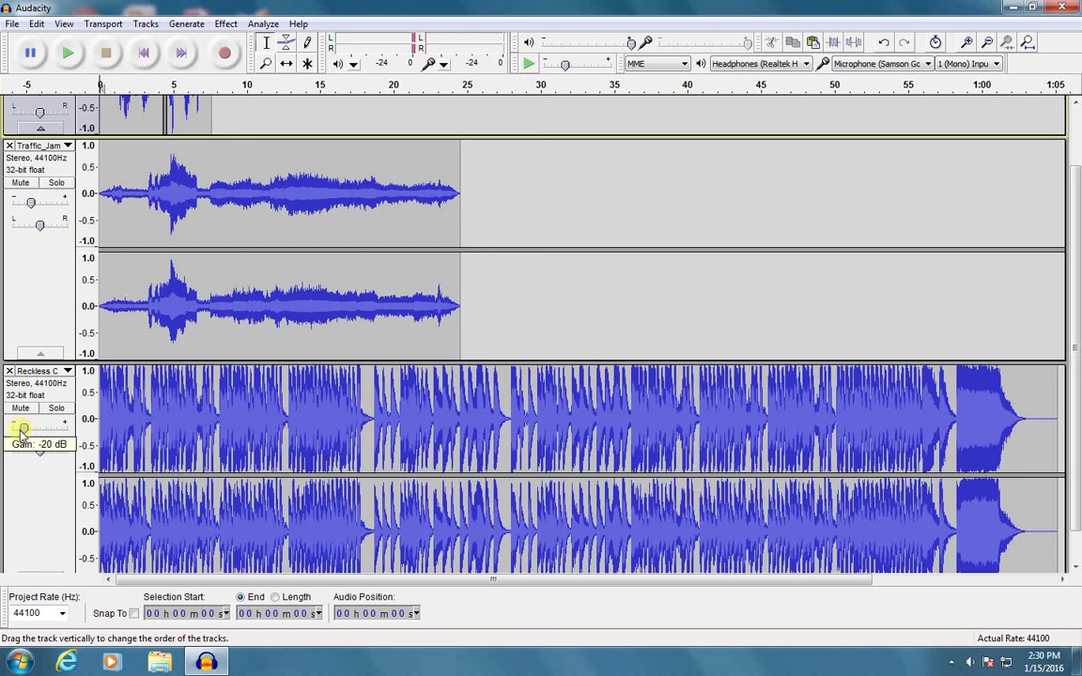
pyautogui.moveTo(25, 430)
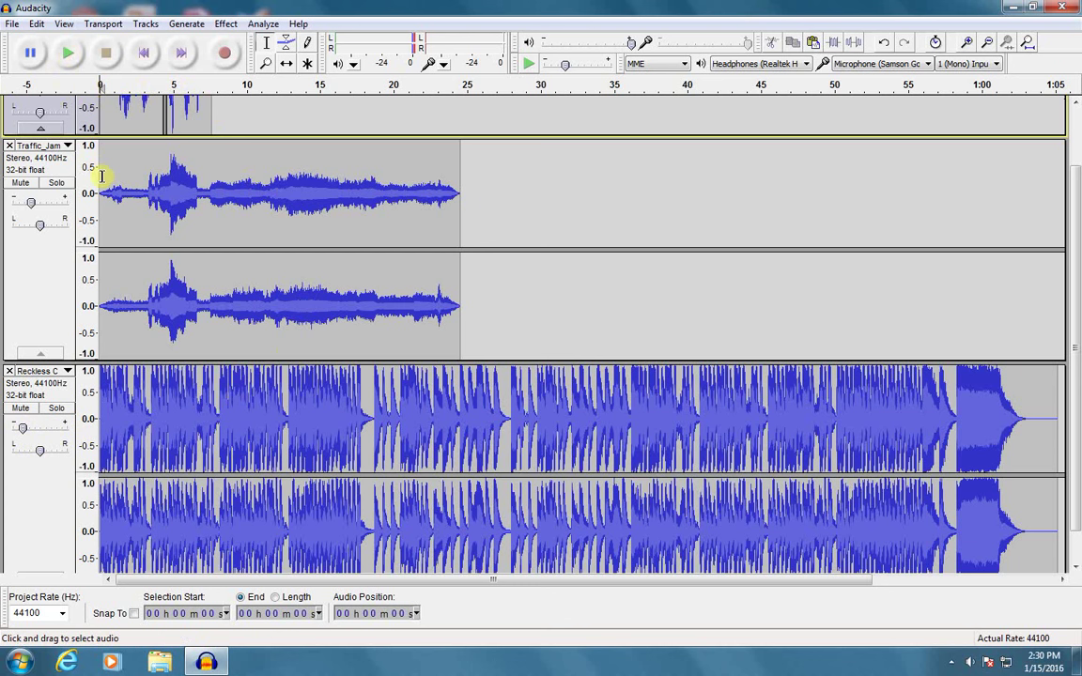
pyautogui.click(68, 54)
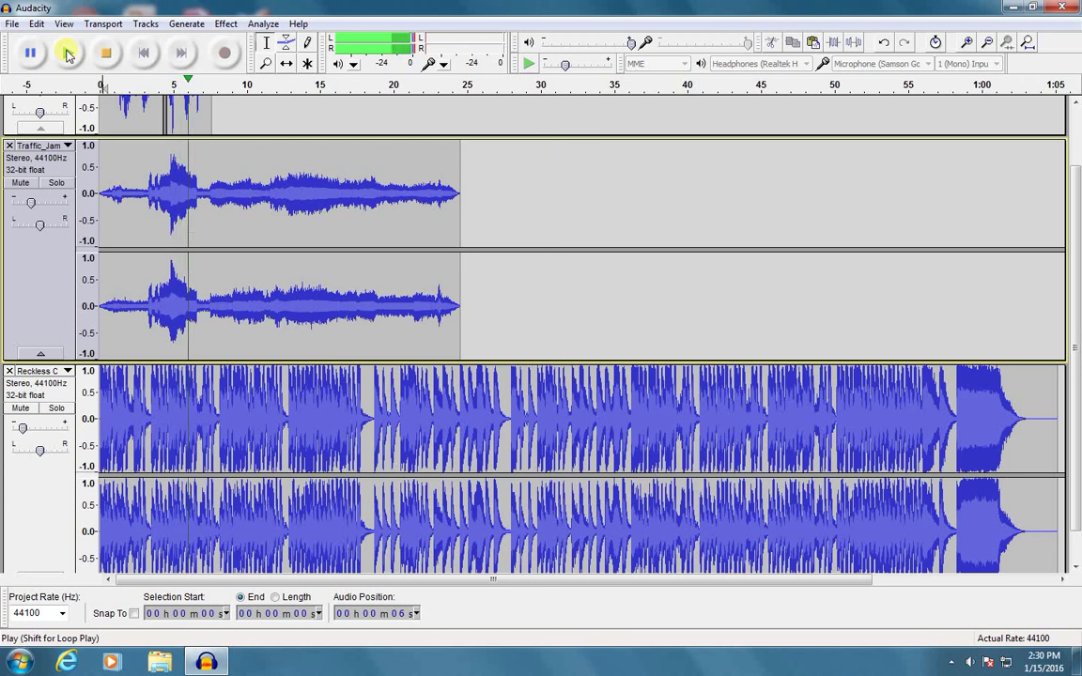
pyautogui.press('space')
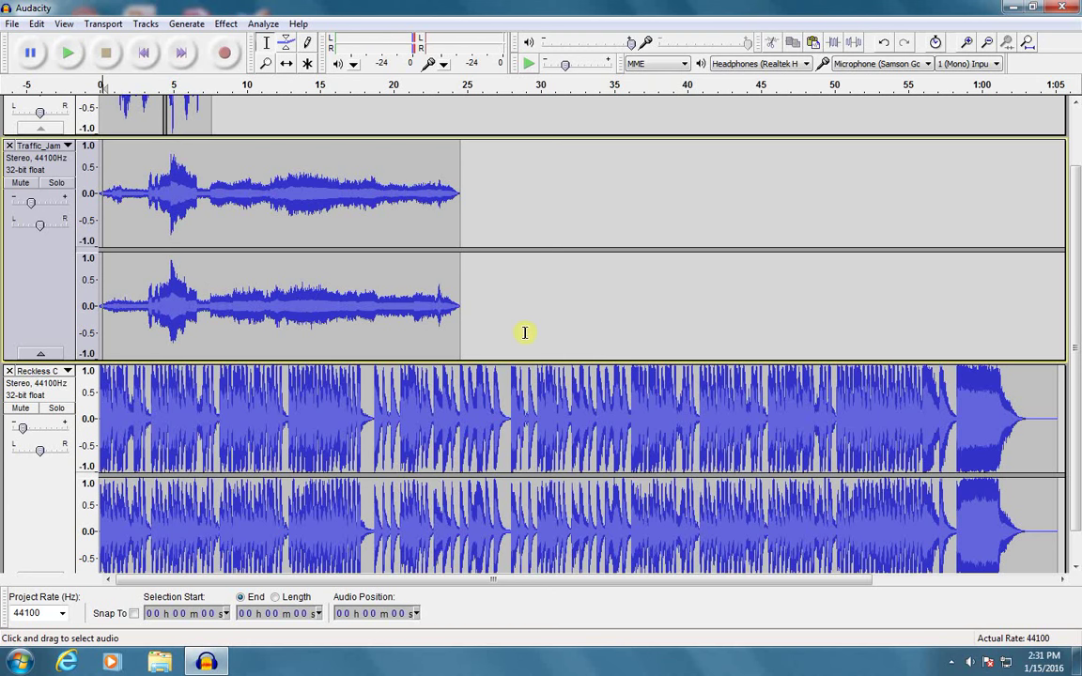
pyautogui.scroll(2, 57, 453)
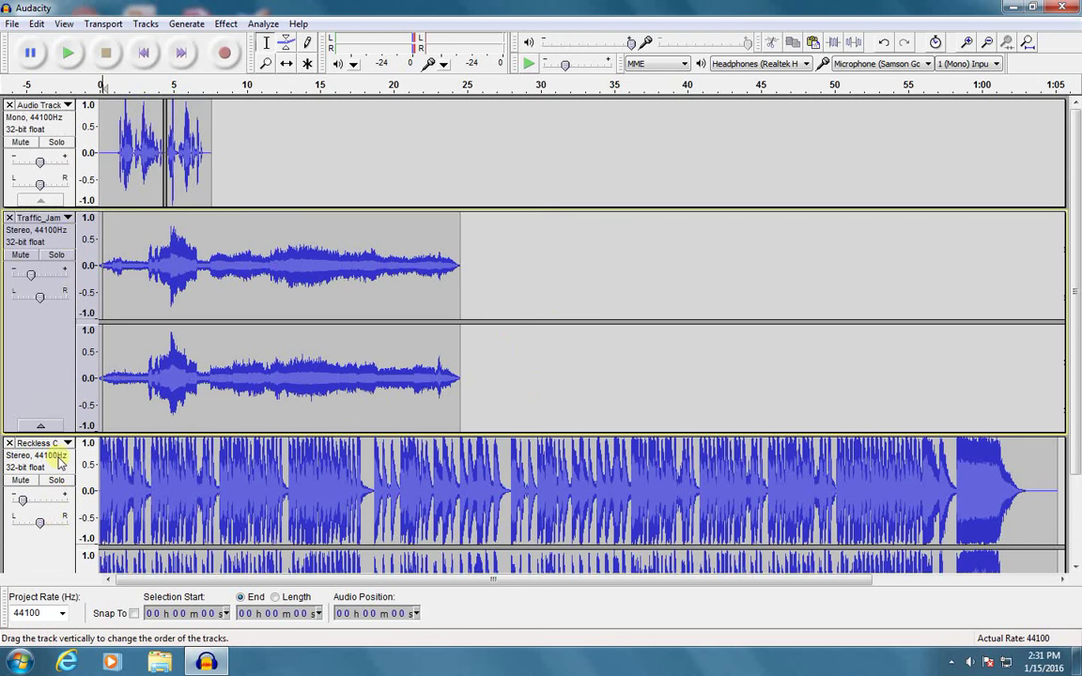
pyautogui.scroll(-3, 71, 432)
pyautogui.scroll(3, 72, 376)
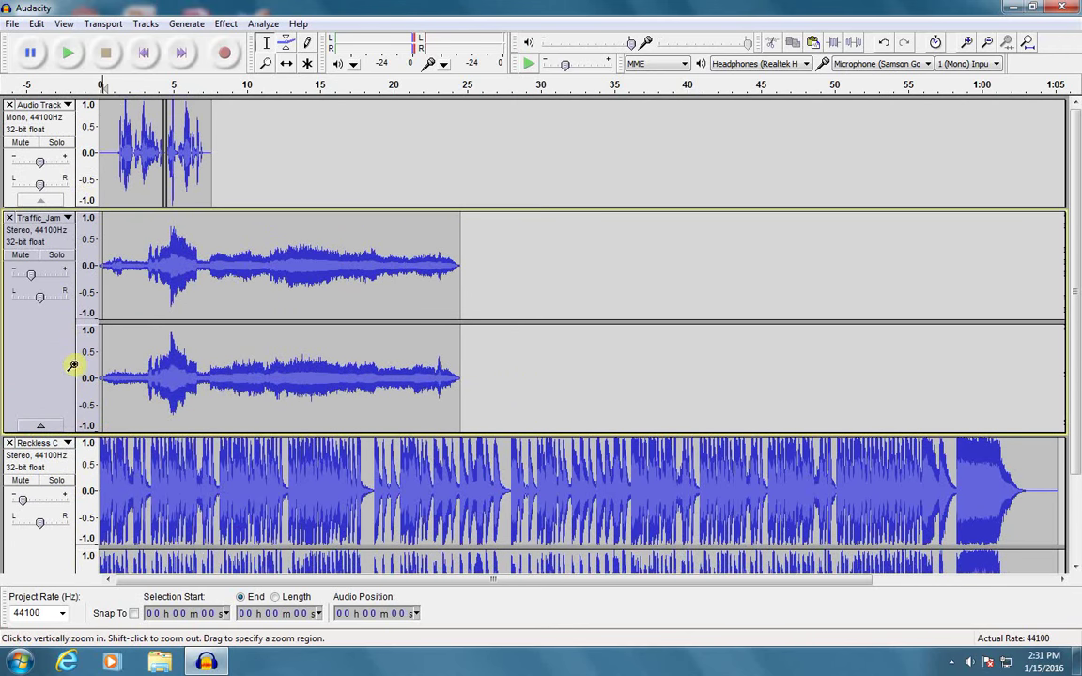